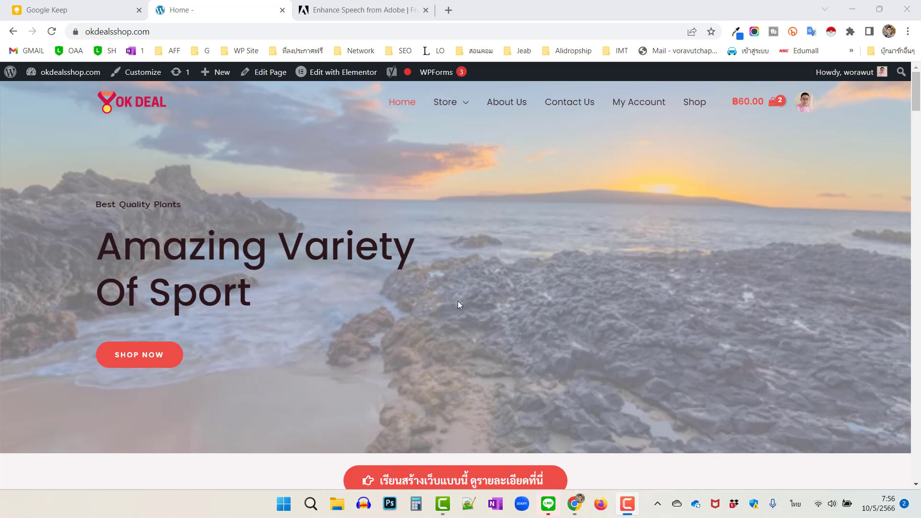
Open the WordPress admin dashboard of okdealsshop.com and dismiss the Opn Payments notice.
{"action": "scroll", "coordinate": [458, 301], "scroll_direction": "up", "scroll_amount": 1}
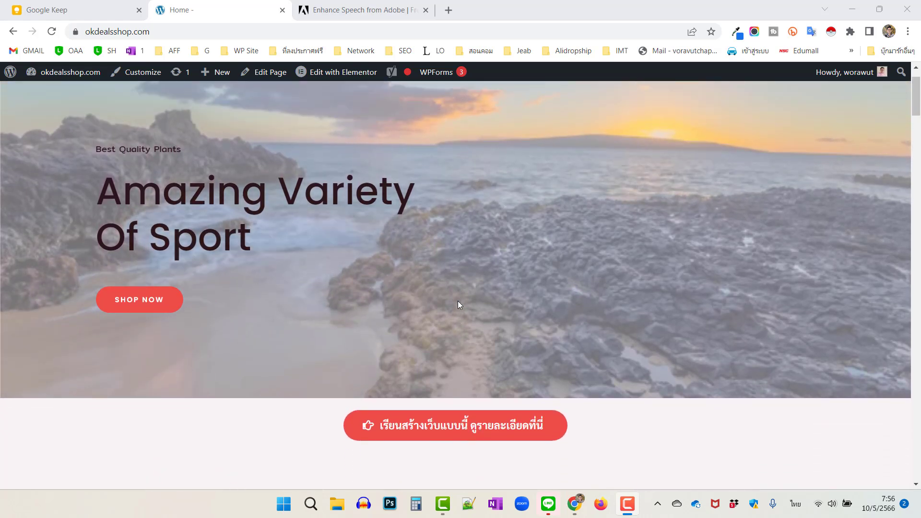
{"action": "scroll", "coordinate": [458, 301], "scroll_direction": "up", "scroll_amount": 2}
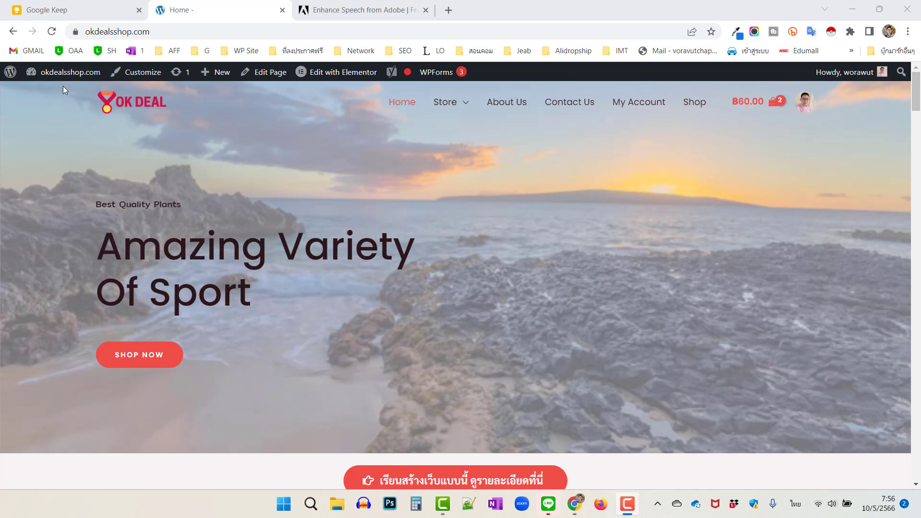
{"action": "mouse_move", "coordinate": [67, 76]}
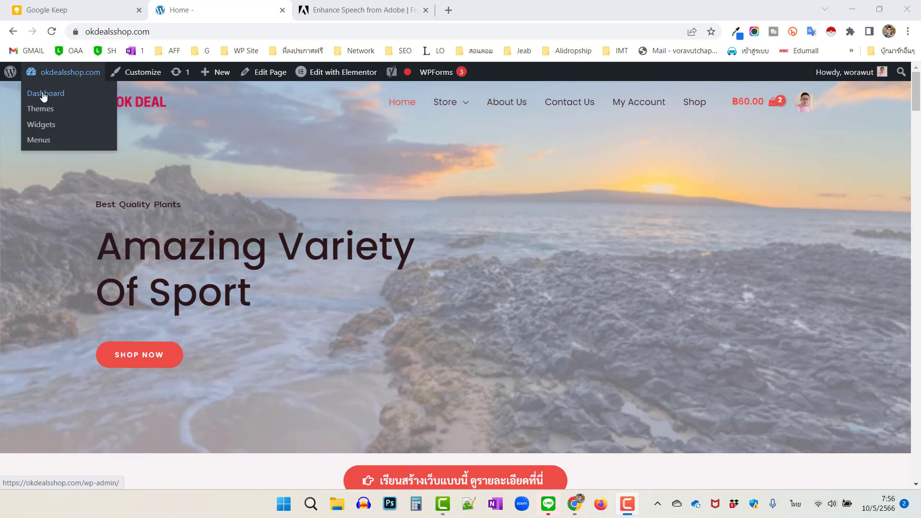
{"action": "left_click", "coordinate": [56, 91]}
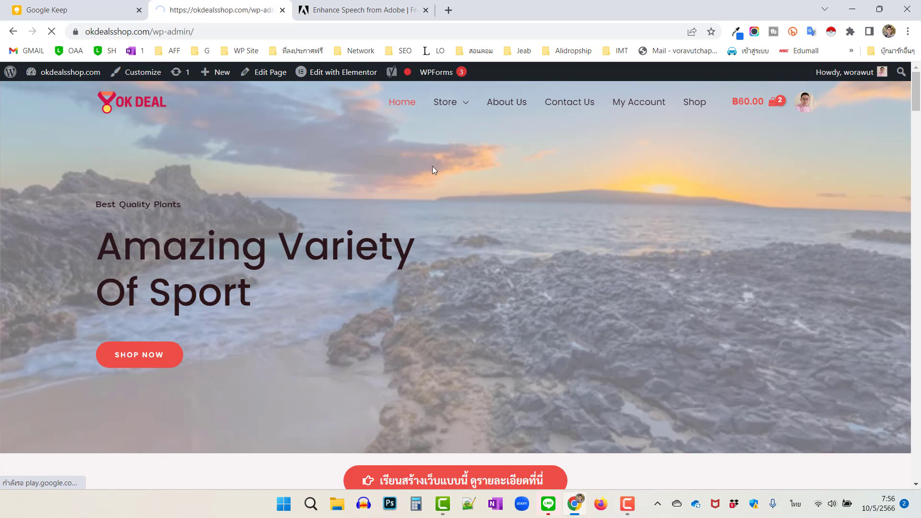
{"action": "key", "text": "alt+Left"}
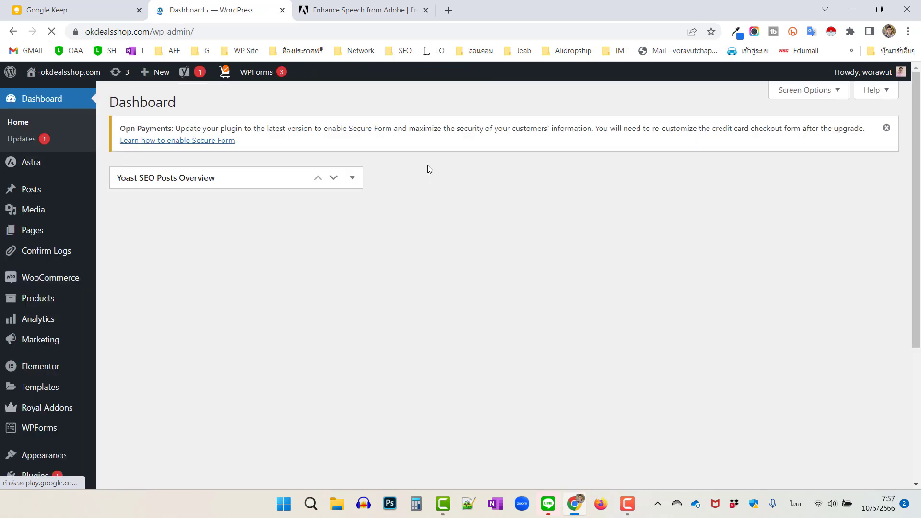
{"action": "left_click", "coordinate": [887, 128]}
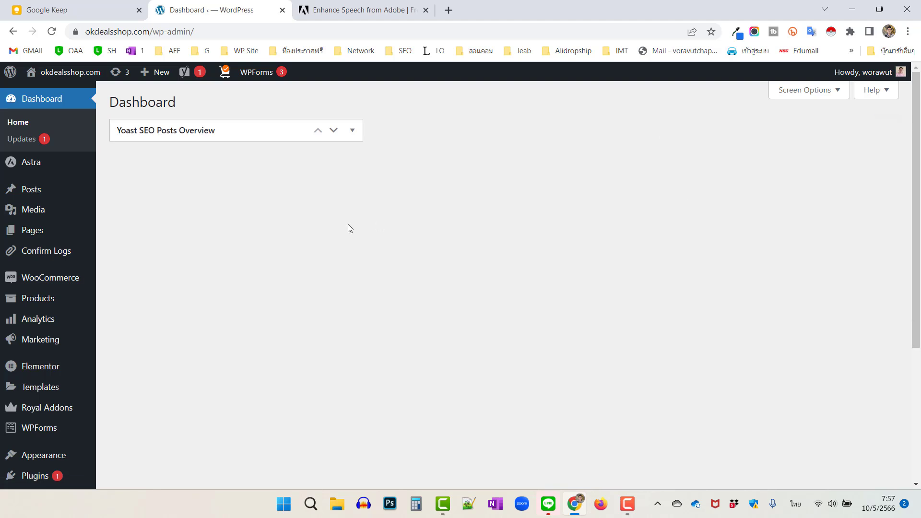
Open the page for adding new plugins and search the plugin directory for "google".
{"action": "scroll", "coordinate": [347, 224], "scroll_direction": "down", "scroll_amount": 5}
{"action": "mouse_move", "coordinate": [52, 274]}
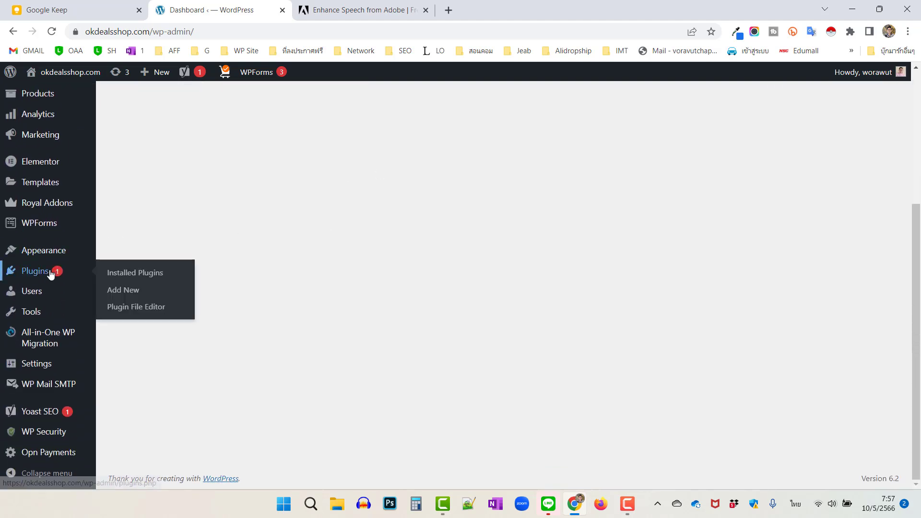
{"action": "left_click", "coordinate": [122, 291]}
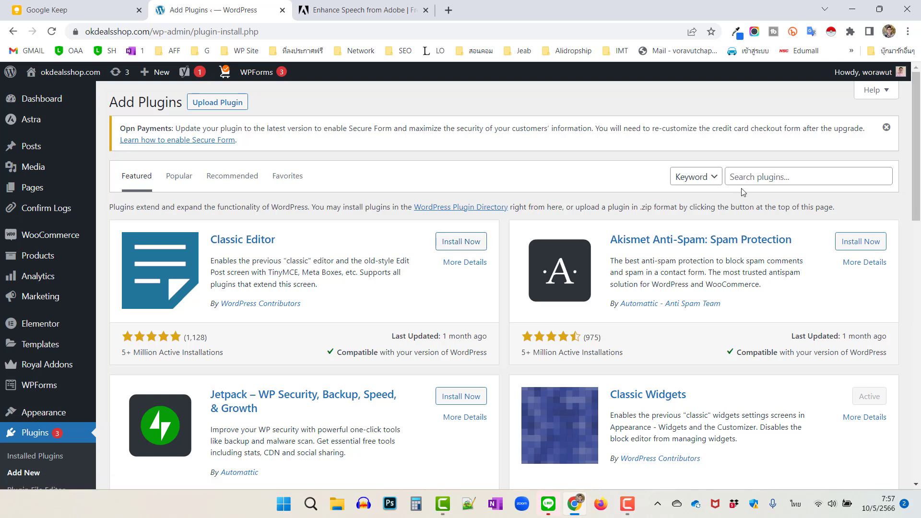
{"action": "left_click", "coordinate": [780, 177]}
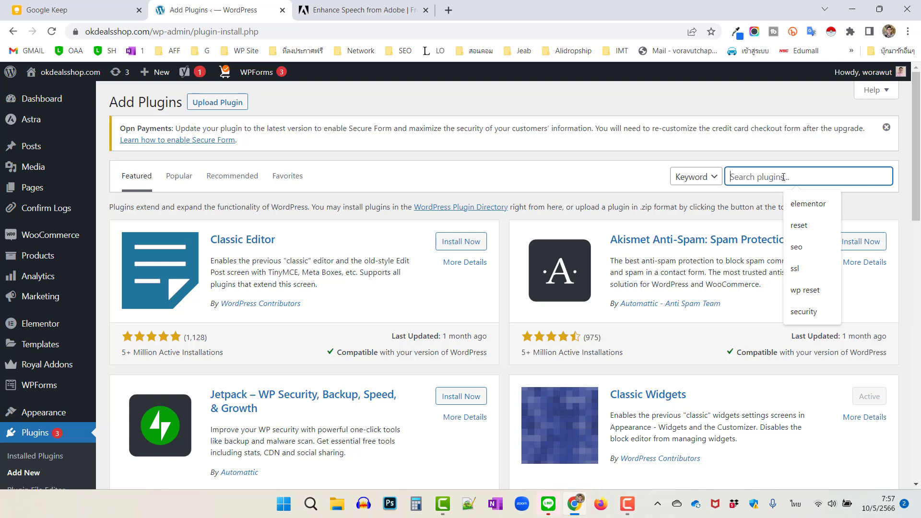
{"action": "type", "text": "เน"}
{"action": "key", "text": "BackSpace"}
{"action": "key", "text": "BackSpace"}
{"action": "key", "text": "grave"}
{"action": "type", "text": "gog"}
{"action": "key", "text": "BackSpace"}
{"action": "type", "text": "ogle"}
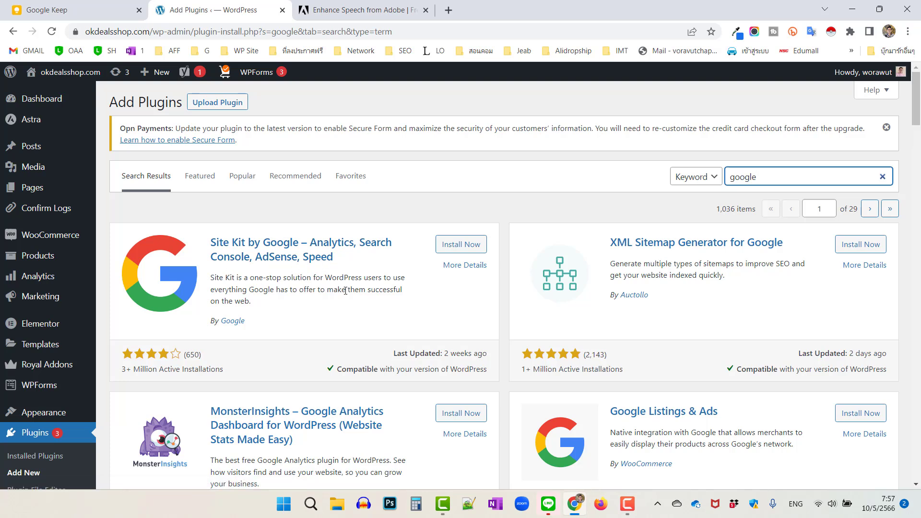
Install and activate the Site Kit by Google plugin, and dismiss the Opn Payments notice.
{"action": "left_click", "coordinate": [467, 246]}
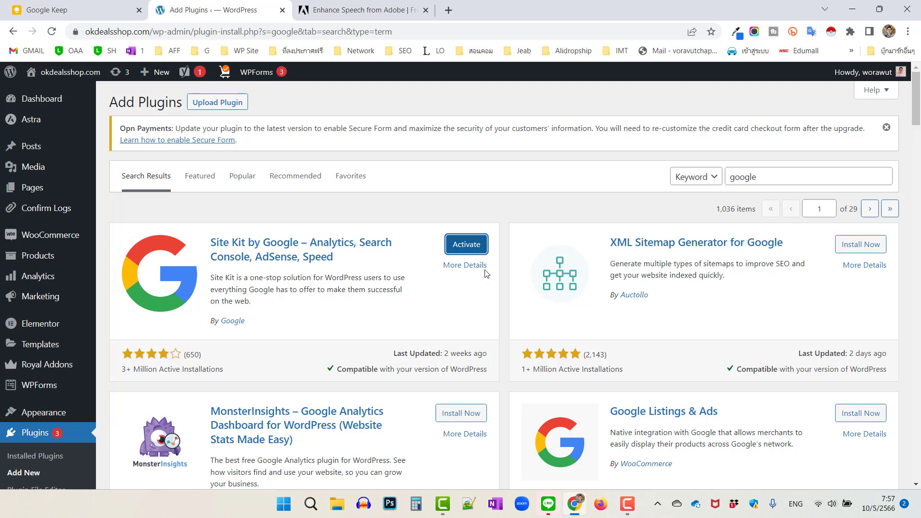
{"action": "left_click", "coordinate": [481, 250]}
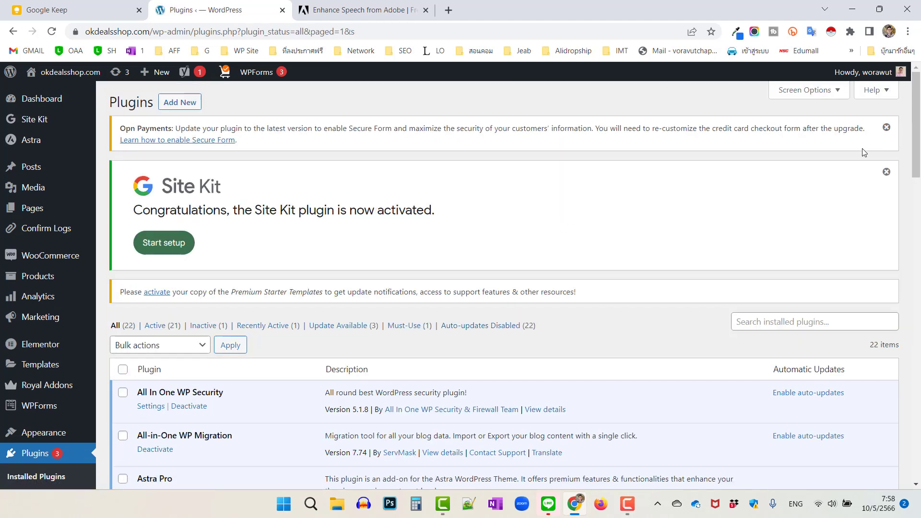
{"action": "left_click", "coordinate": [888, 128]}
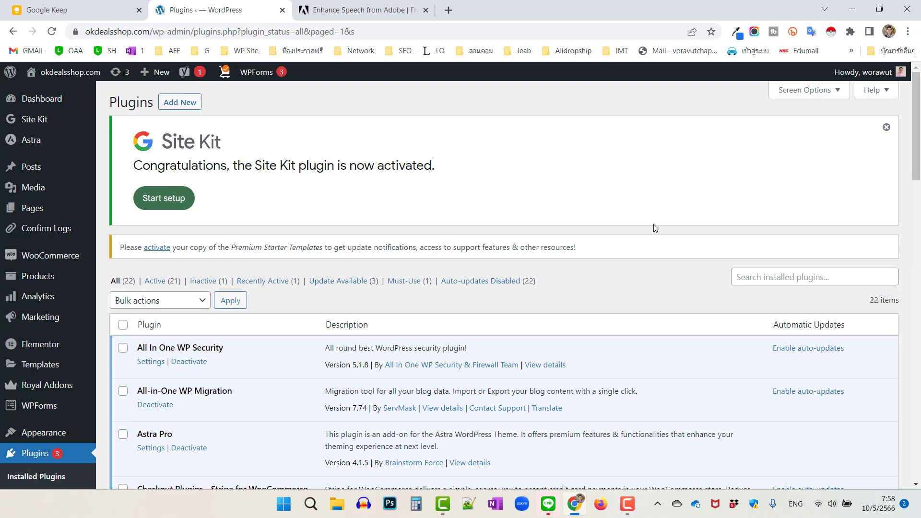
Start the Site Kit setup and choose to connect Google Analytics as part of it.
{"action": "scroll", "coordinate": [600, 258], "scroll_direction": "down", "scroll_amount": 2}
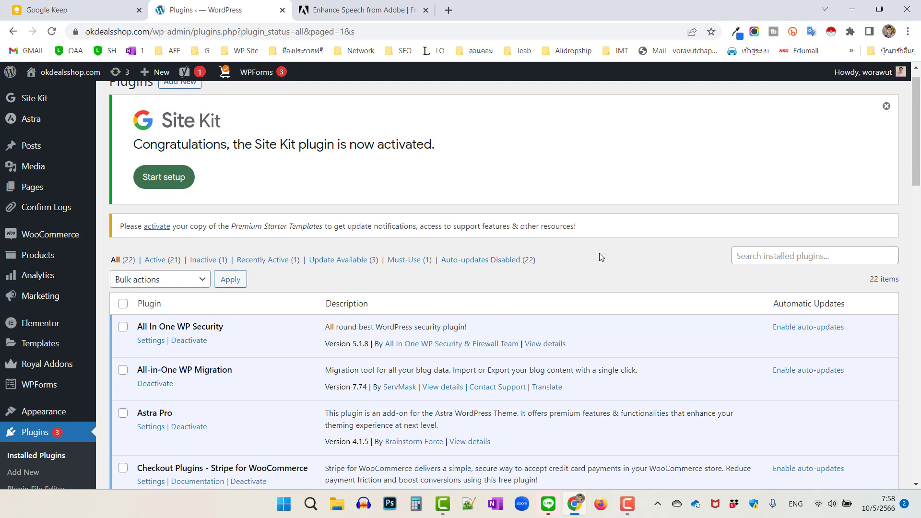
{"action": "scroll", "coordinate": [600, 257], "scroll_direction": "down", "scroll_amount": 3}
{"action": "scroll", "coordinate": [600, 258], "scroll_direction": "up", "scroll_amount": 3}
{"action": "scroll", "coordinate": [353, 242], "scroll_direction": "up", "scroll_amount": 1}
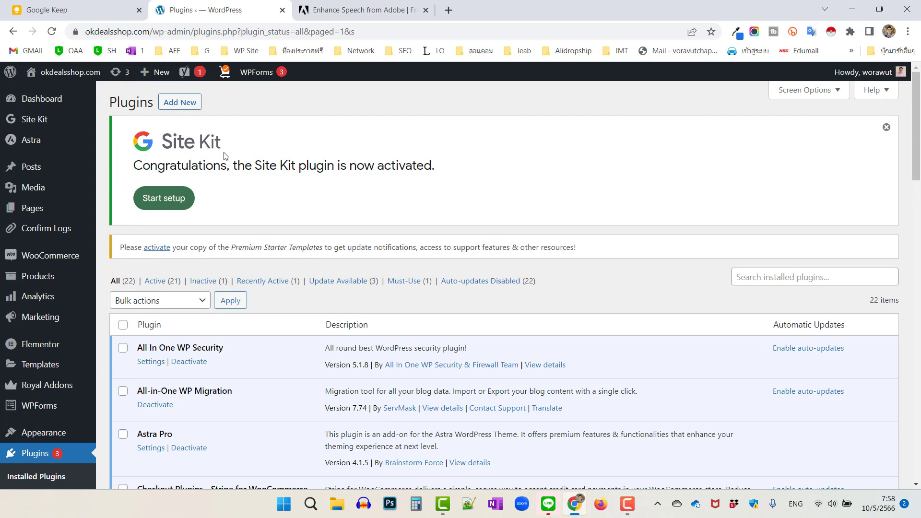
{"action": "left_click", "coordinate": [166, 197]}
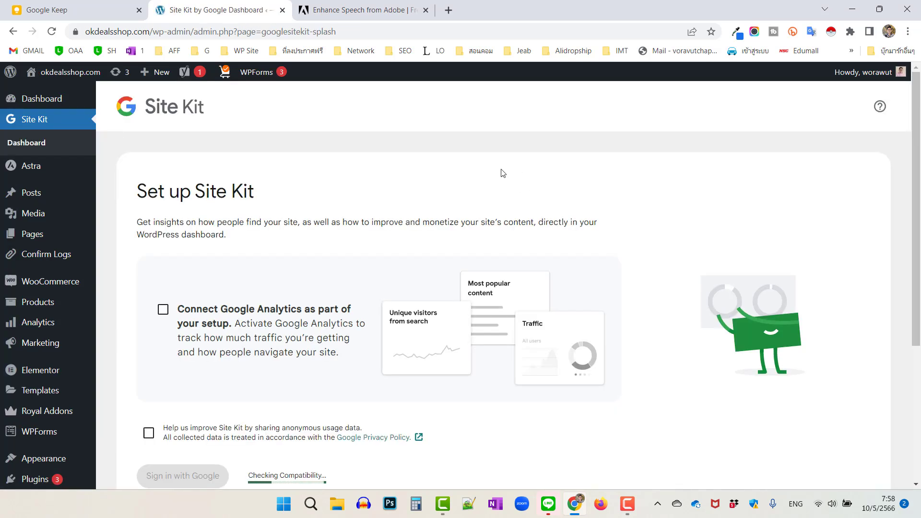
{"action": "scroll", "coordinate": [502, 173], "scroll_direction": "down", "scroll_amount": 2}
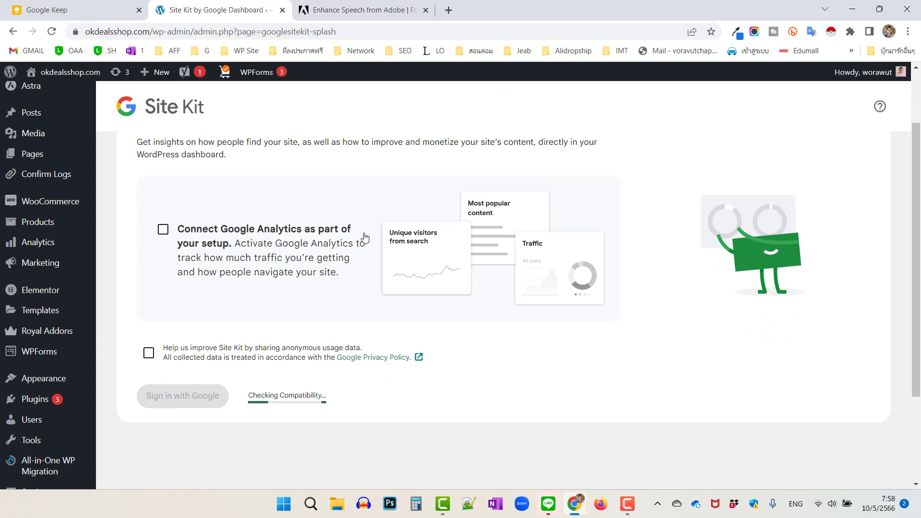
{"action": "left_click", "coordinate": [163, 235]}
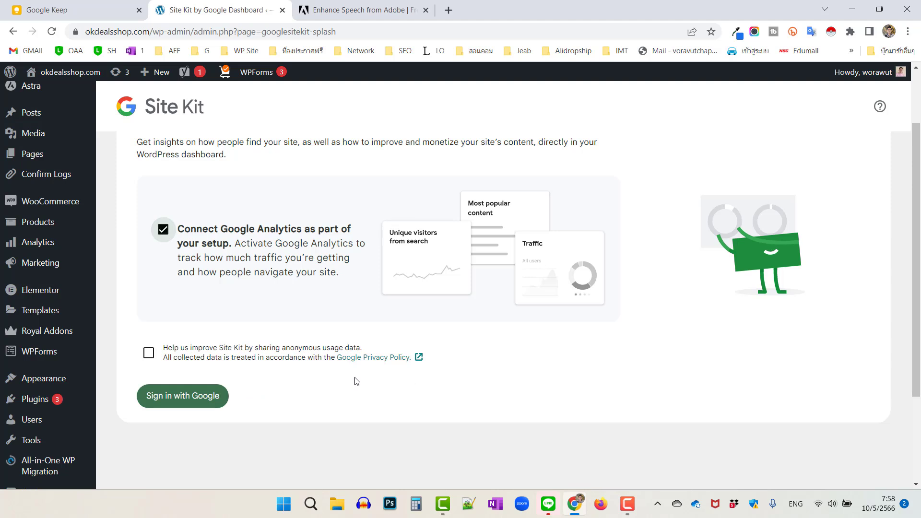
Sign in with Google using the first listed account and grant Site Kit access to it.
{"action": "left_click", "coordinate": [188, 396]}
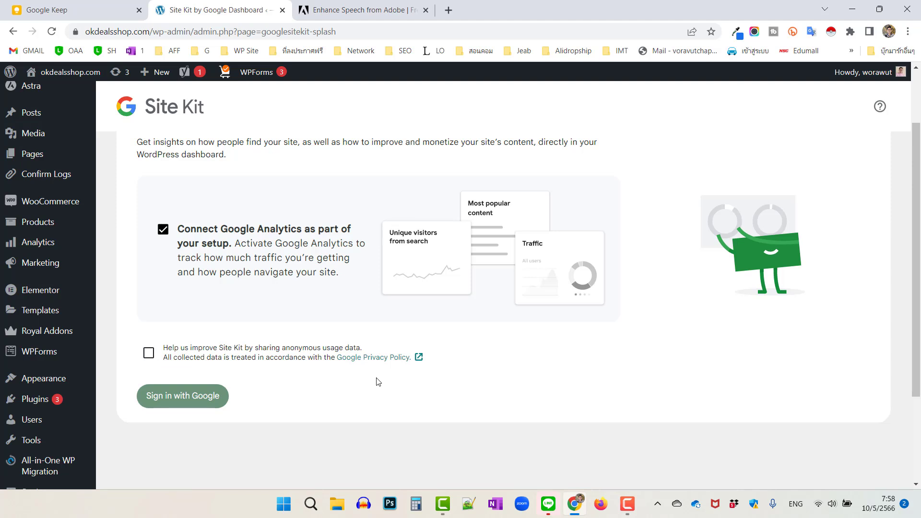
{"action": "left_click", "coordinate": [210, 395]}
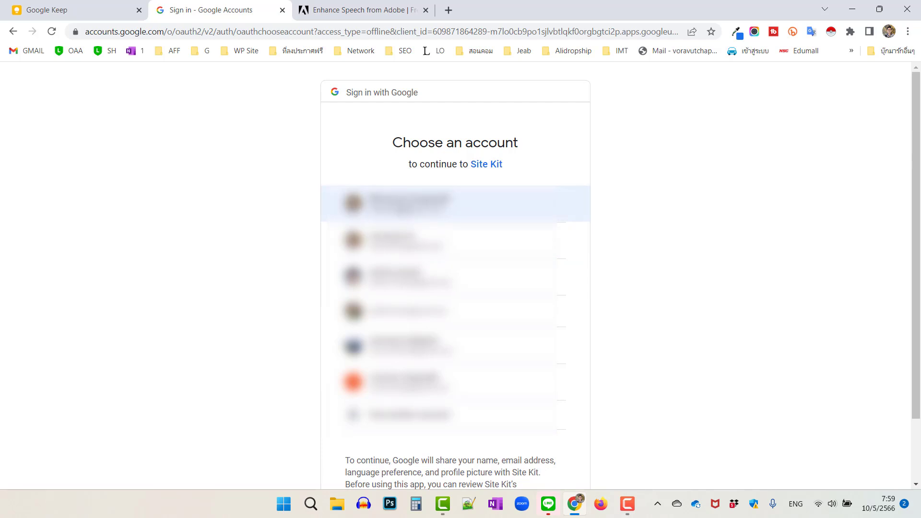
{"action": "left_click", "coordinate": [552, 204]}
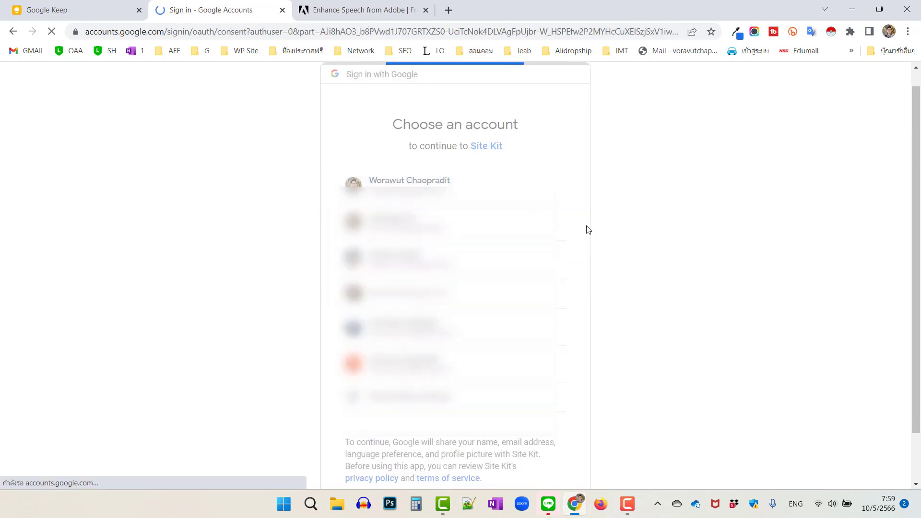
{"action": "left_click", "coordinate": [518, 404]}
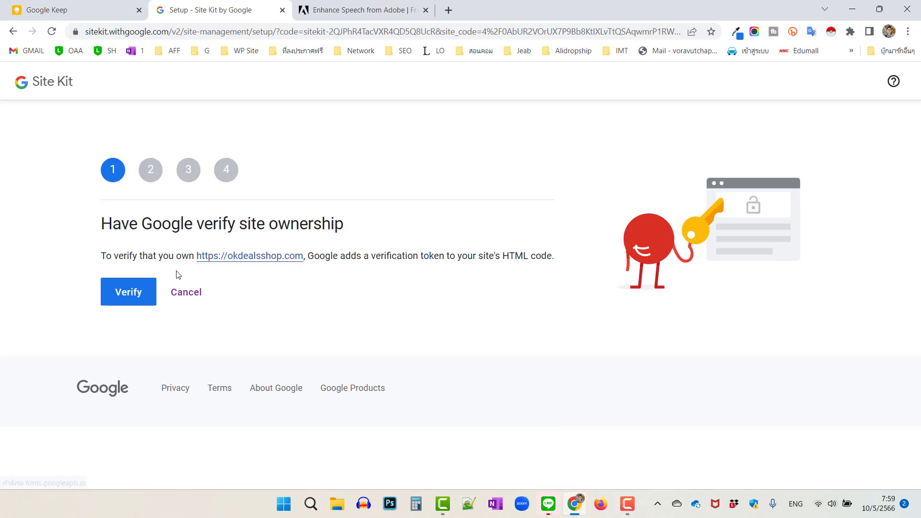
Complete the Site Kit setup wizard for okdealsshop.com, approving ownership verification, metrics access, Search Console and Google Analytics.
{"action": "left_click", "coordinate": [129, 295]}
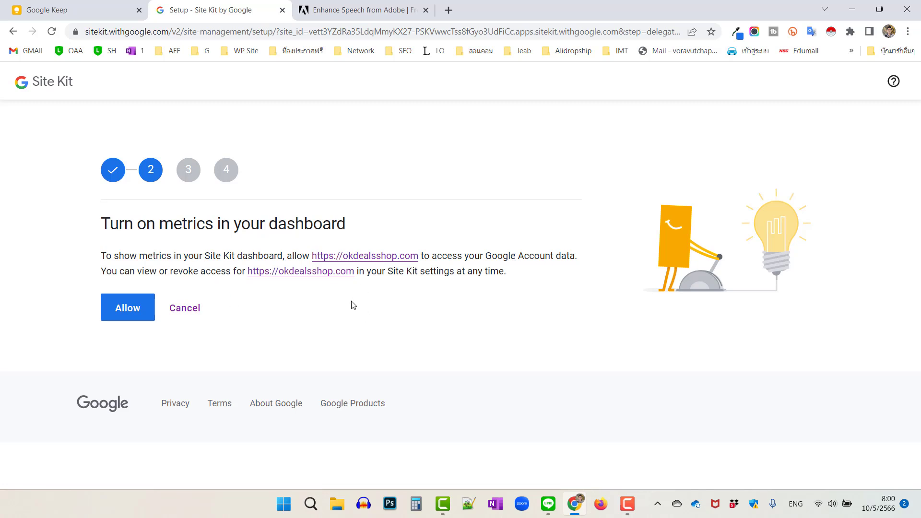
{"action": "left_click", "coordinate": [135, 312]}
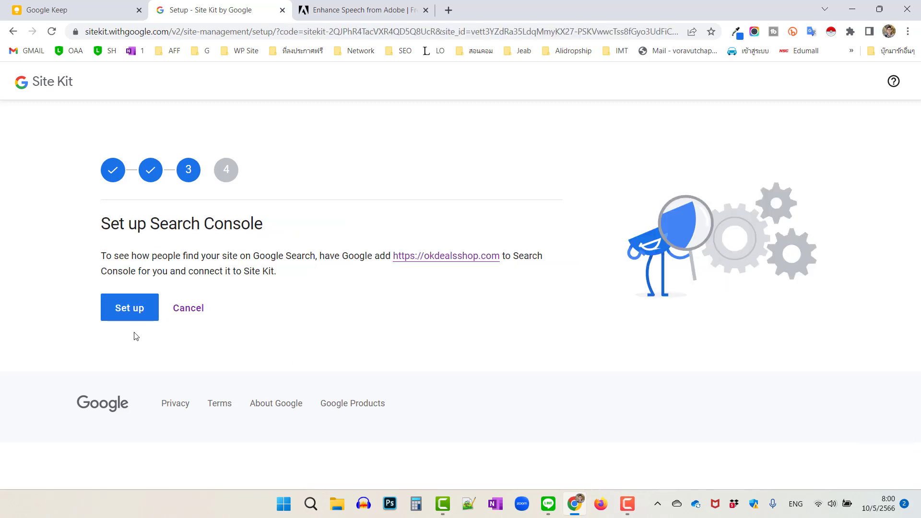
{"action": "left_click", "coordinate": [128, 308]}
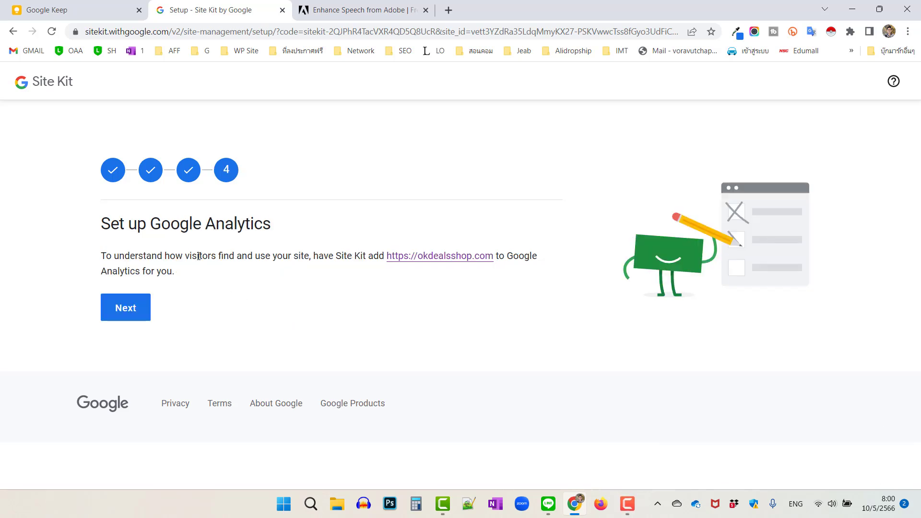
{"action": "left_click", "coordinate": [129, 310]}
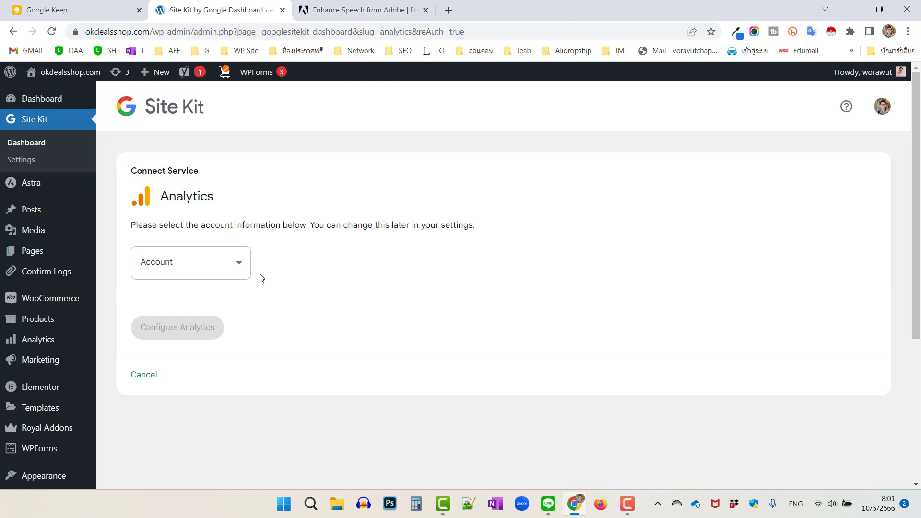
Choose to set up a new account for the Analytics service connection.
{"action": "left_click", "coordinate": [241, 264]}
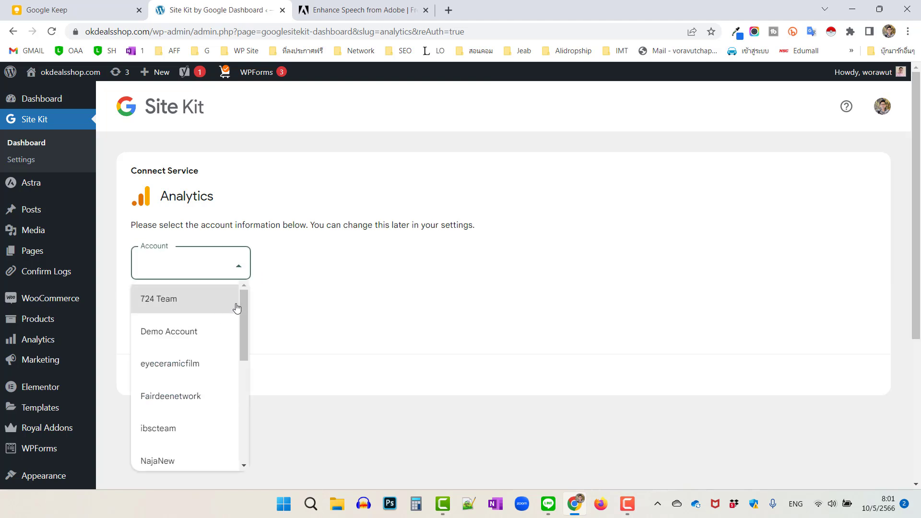
{"action": "left_click_drag", "start_coordinate": [243, 297], "coordinate": [233, 422]}
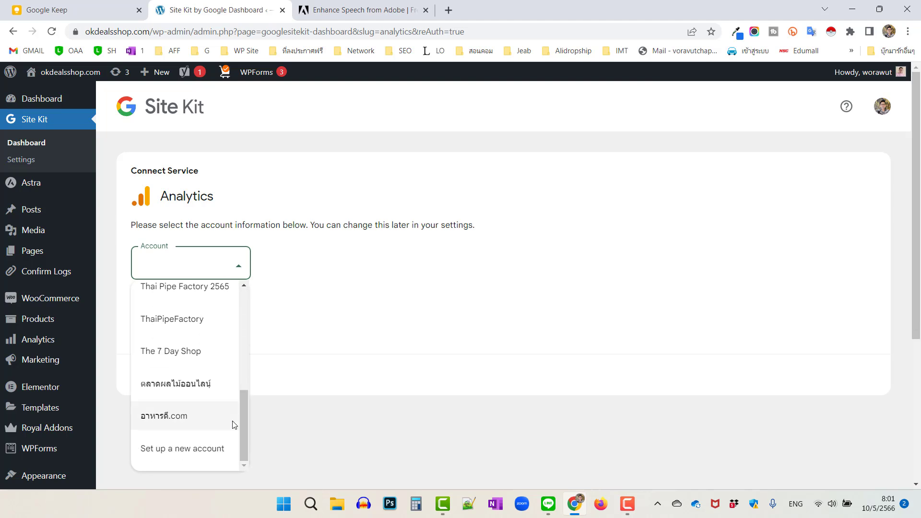
{"action": "left_click", "coordinate": [191, 450]}
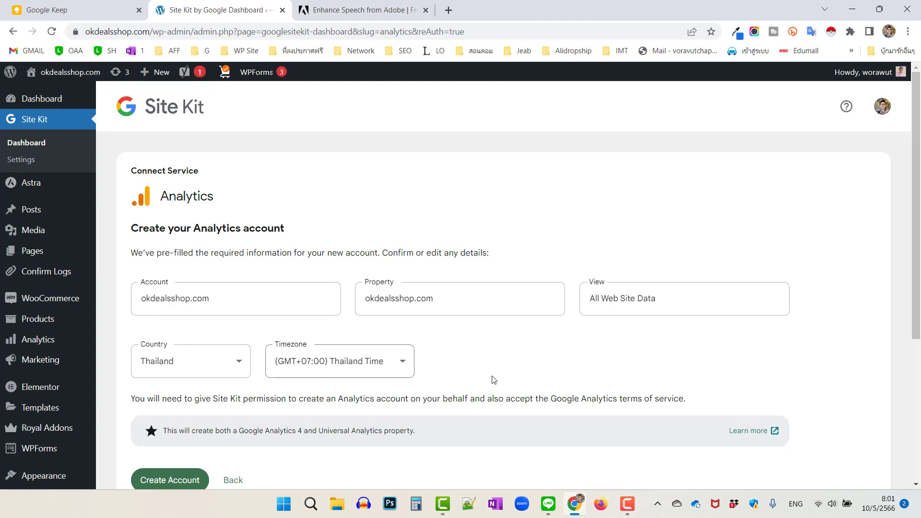
Create the Analytics account with the prefilled okdealsshop.com details and grant Site Kit the additional Google Account access.
{"action": "scroll", "coordinate": [328, 334], "scroll_direction": "down", "scroll_amount": 1}
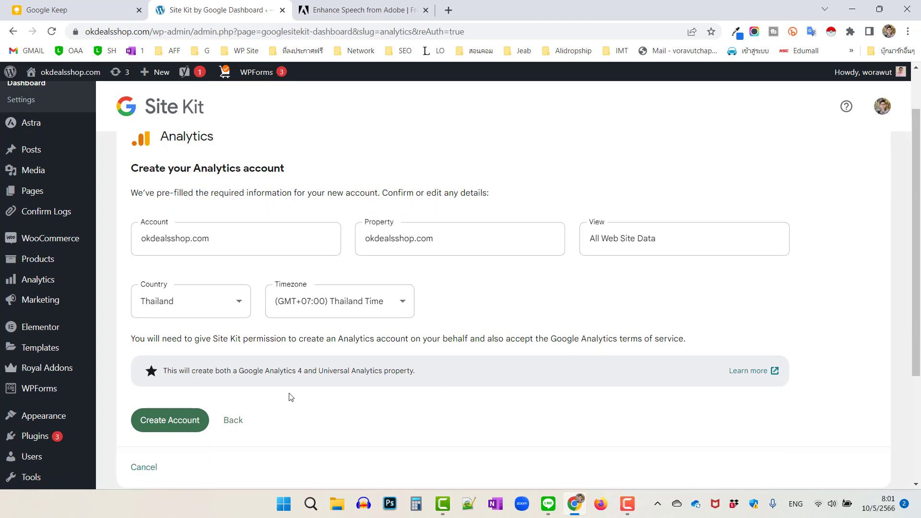
{"action": "left_click", "coordinate": [162, 422]}
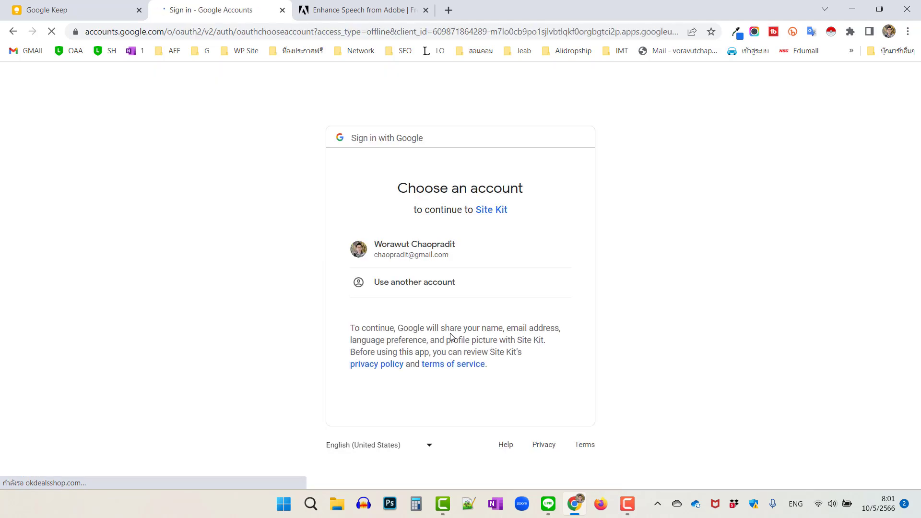
{"action": "left_click", "coordinate": [410, 254]}
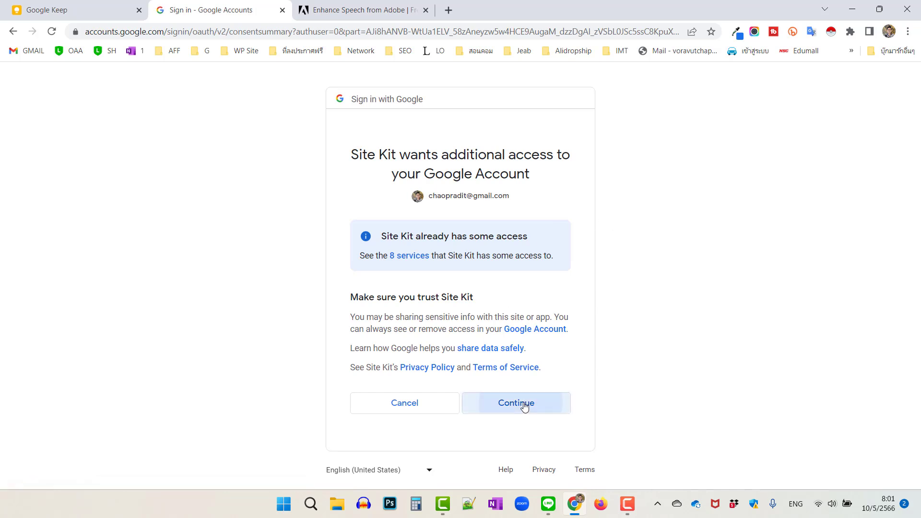
{"action": "left_click", "coordinate": [526, 403]}
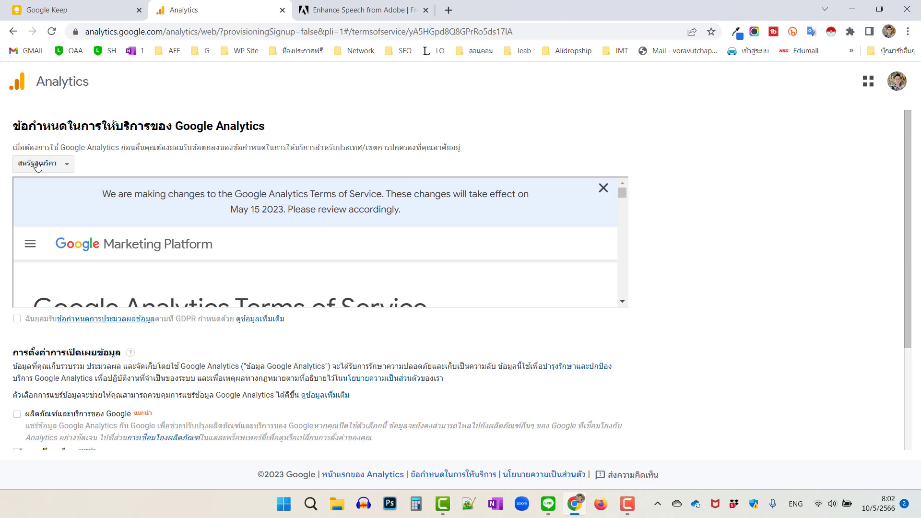
Set the country for the Google Analytics terms of service to ไทย (Thailand).
{"action": "left_click", "coordinate": [72, 167]}
{"action": "left_click", "coordinate": [54, 187]}
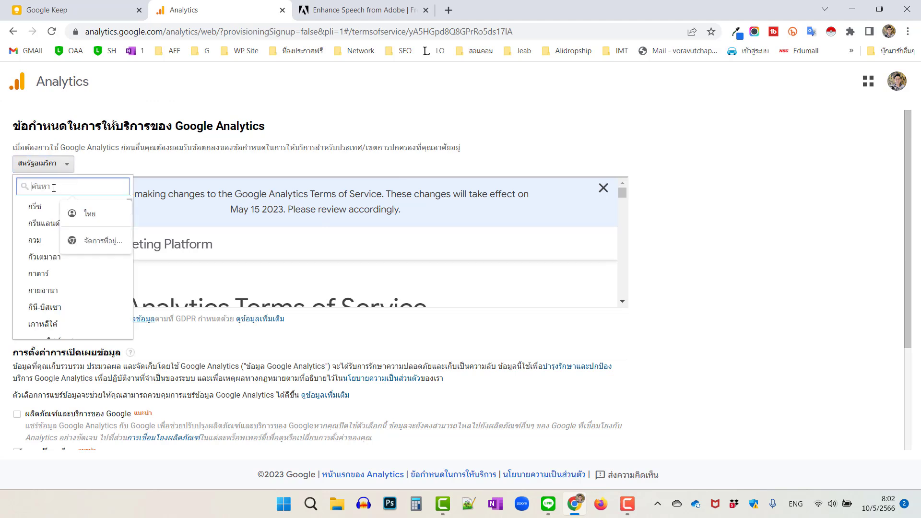
{"action": "left_click", "coordinate": [91, 214]}
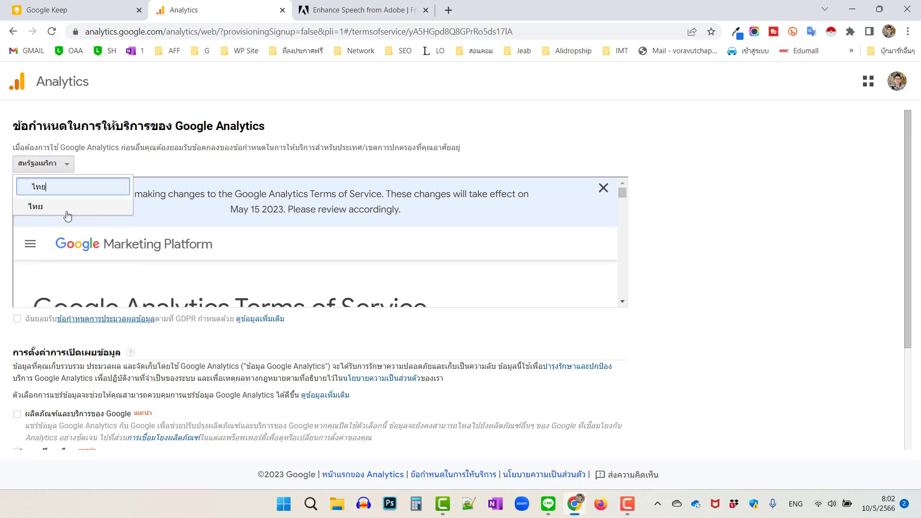
{"action": "left_click", "coordinate": [57, 211]}
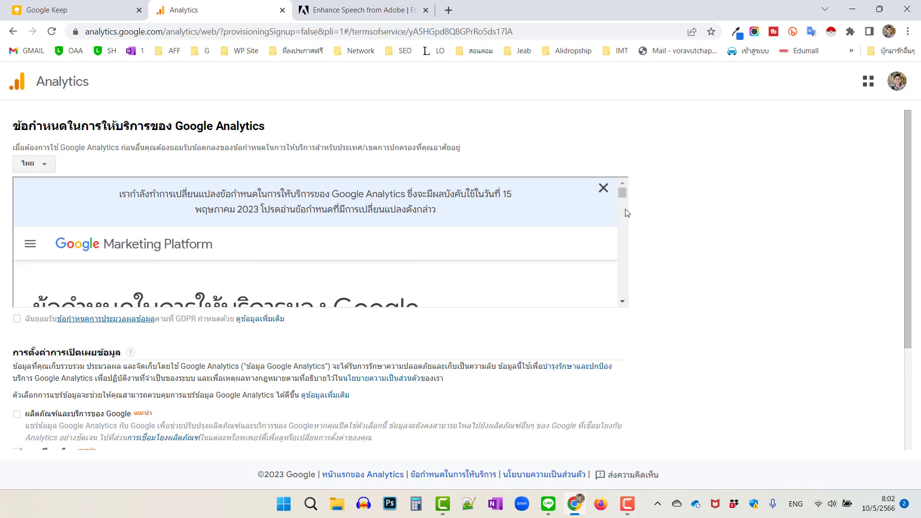
Accept the GDPR data processing terms, enable sharing with Google products and services, agree to its controller data protection terms, and accept the agreement.
{"action": "scroll", "coordinate": [473, 208], "scroll_direction": "down", "scroll_amount": 3}
{"action": "scroll", "coordinate": [135, 242], "scroll_direction": "up", "scroll_amount": 1}
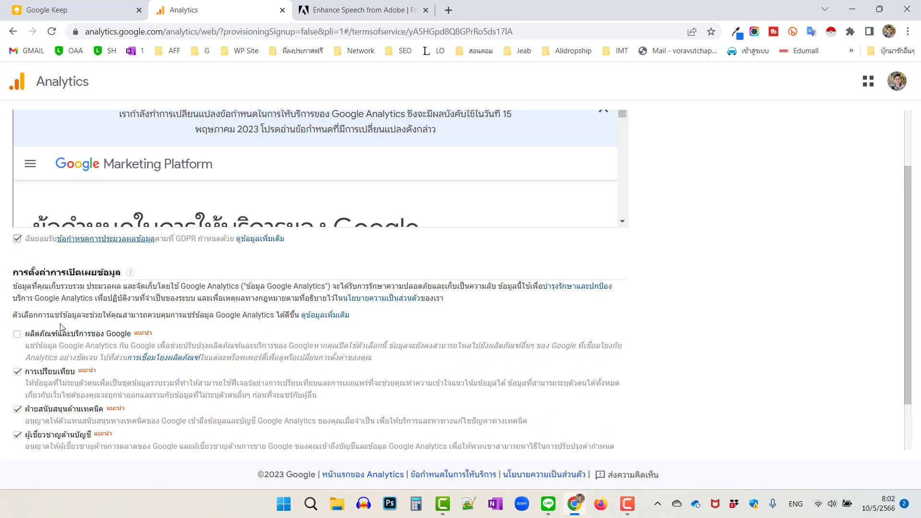
{"action": "scroll", "coordinate": [21, 337], "scroll_direction": "down", "scroll_amount": 2}
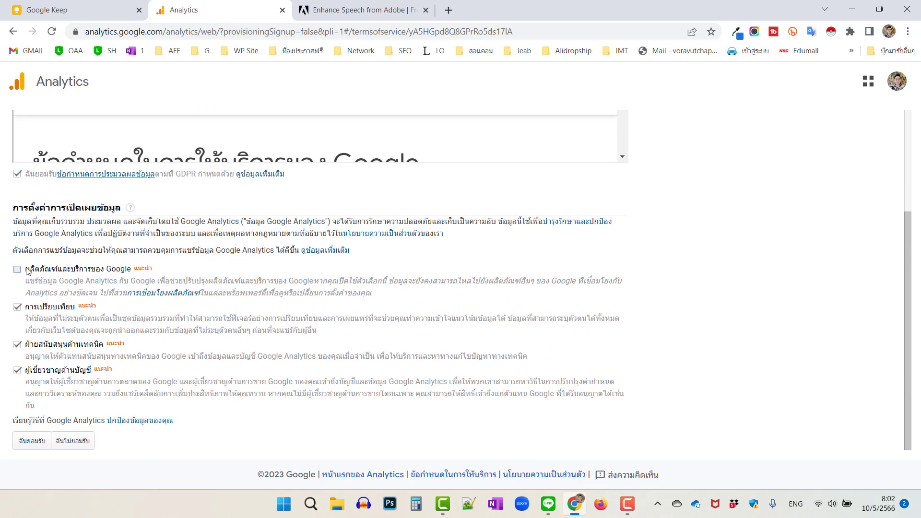
{"action": "left_click", "coordinate": [17, 269]}
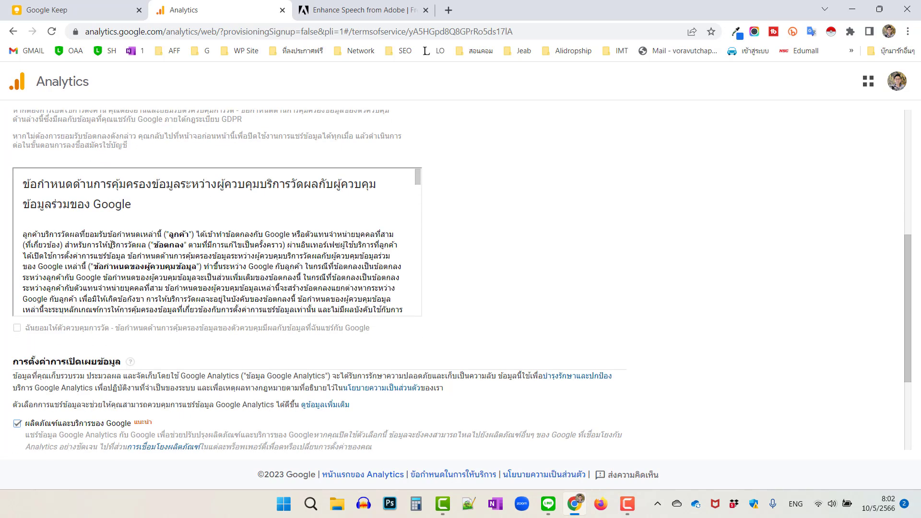
{"action": "scroll", "coordinate": [46, 241], "scroll_direction": "down", "scroll_amount": 2}
{"action": "left_click", "coordinate": [17, 232]}
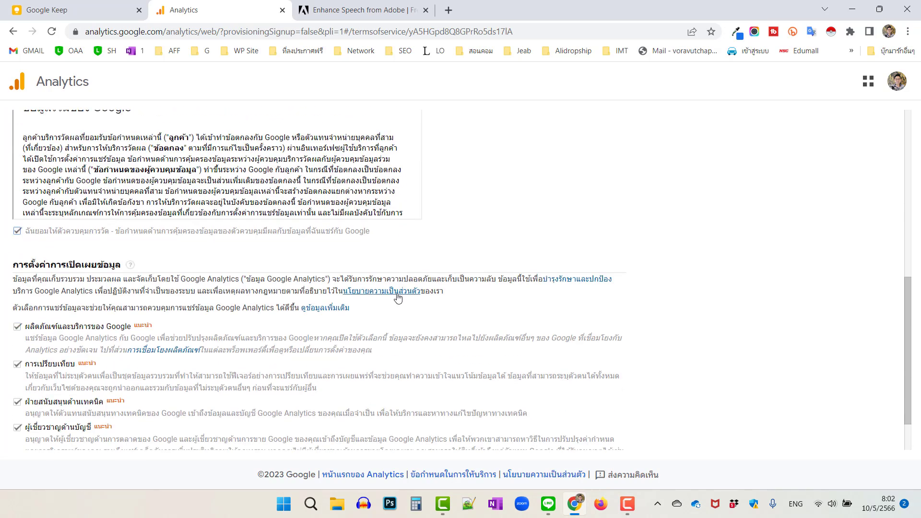
{"action": "scroll", "coordinate": [405, 304], "scroll_direction": "down", "scroll_amount": 1}
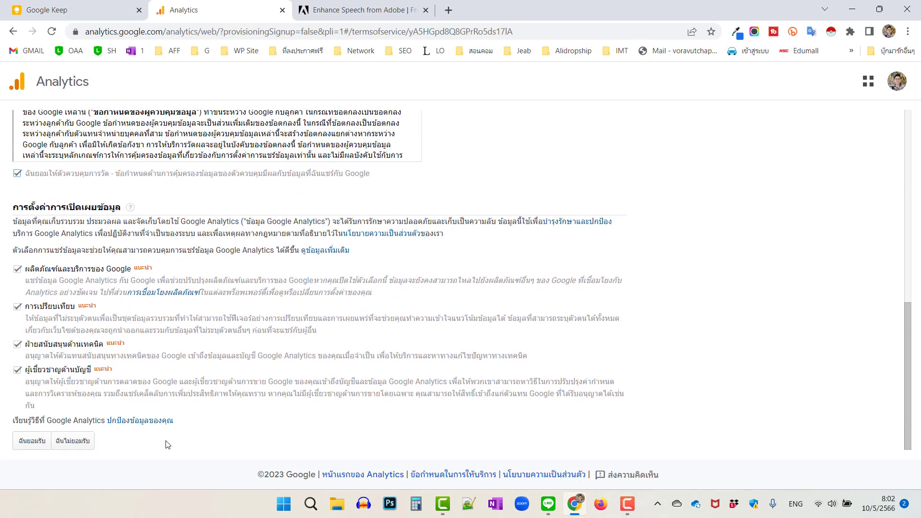
{"action": "left_click", "coordinate": [29, 442]}
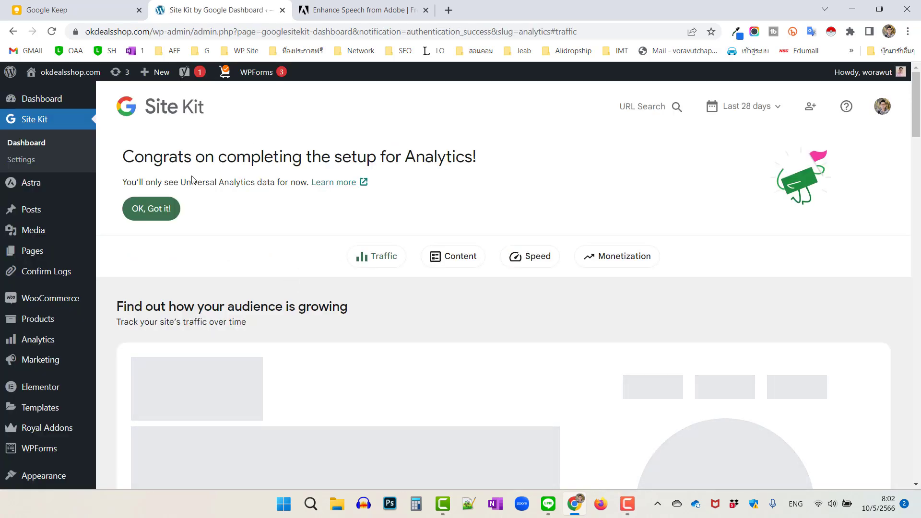
Look over the Site Kit dashboard's traffic sections and dismiss the notice about completing the Analytics setup.
{"action": "scroll", "coordinate": [664, 309], "scroll_direction": "down", "scroll_amount": 6}
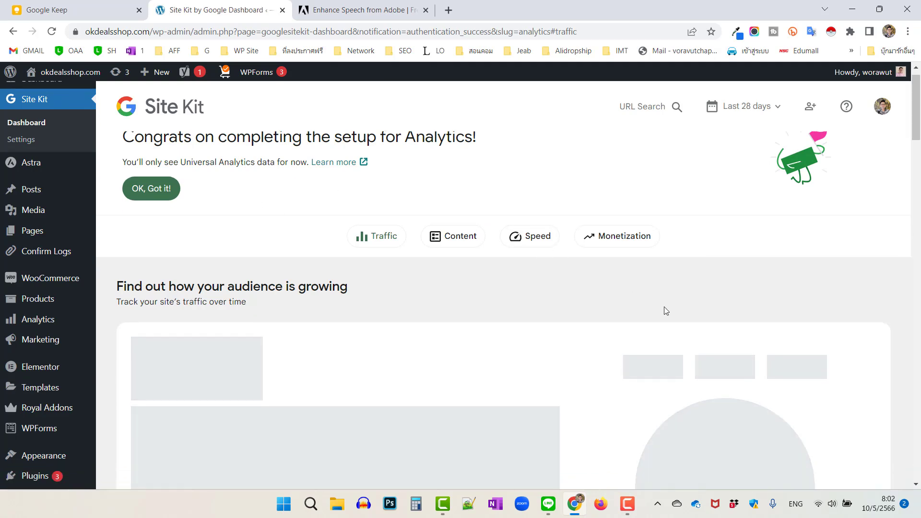
{"action": "scroll", "coordinate": [415, 329], "scroll_direction": "down", "scroll_amount": 2}
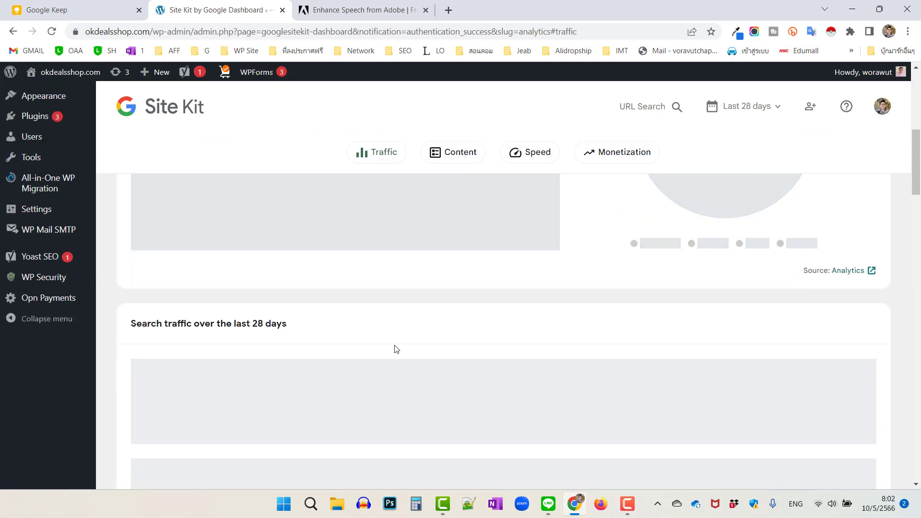
{"action": "scroll", "coordinate": [387, 354], "scroll_direction": "up", "scroll_amount": 10}
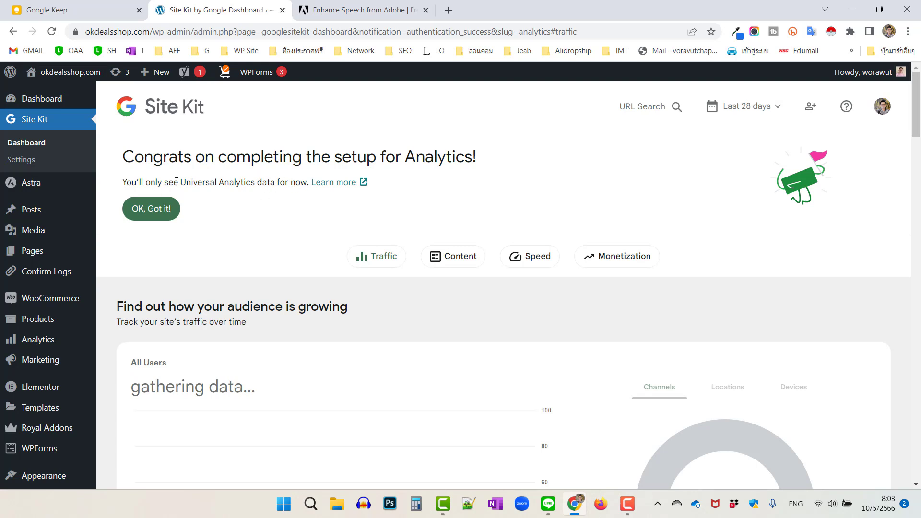
{"action": "left_click_drag", "start_coordinate": [173, 185], "coordinate": [275, 184]}
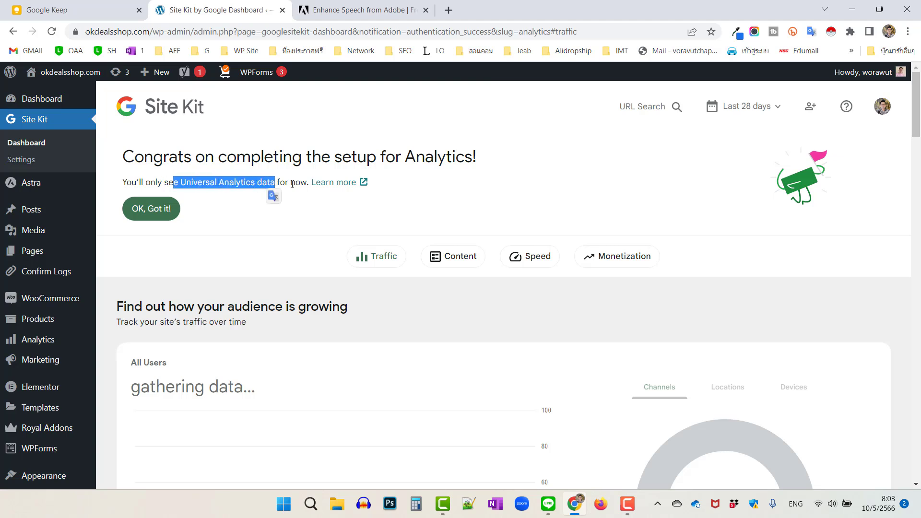
{"action": "left_click", "coordinate": [155, 212]}
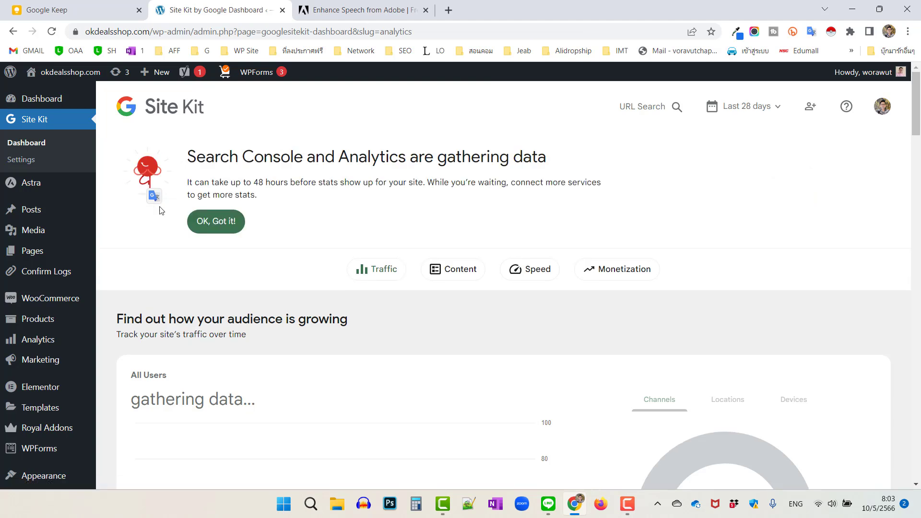
Open the Analytics source report of the audience traffic card in a new browser tab and switch to that tab.
{"action": "scroll", "coordinate": [368, 248], "scroll_direction": "down", "scroll_amount": 2}
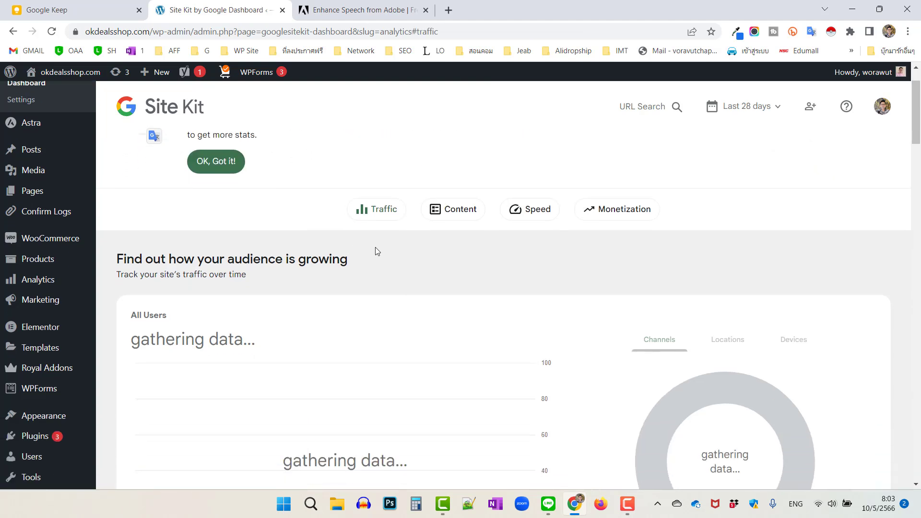
{"action": "scroll", "coordinate": [460, 201], "scroll_direction": "down", "scroll_amount": 1}
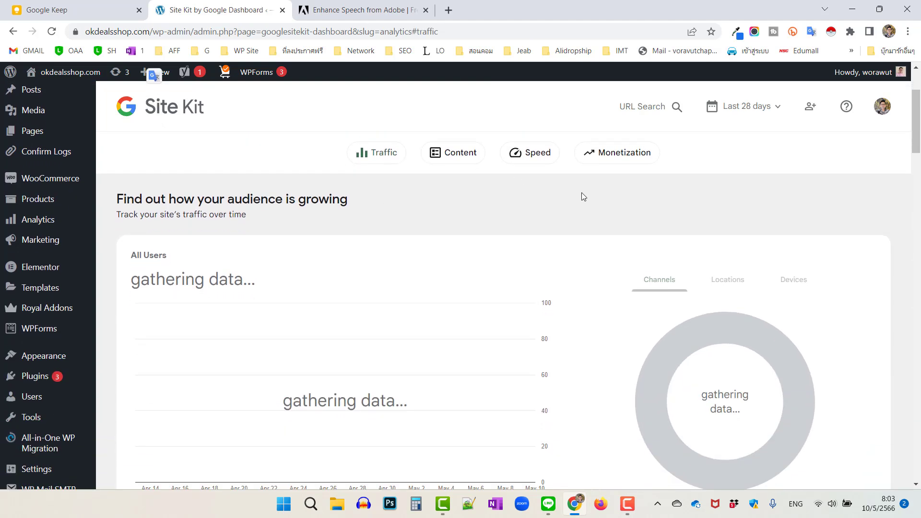
{"action": "scroll", "coordinate": [482, 197], "scroll_direction": "down", "scroll_amount": 3}
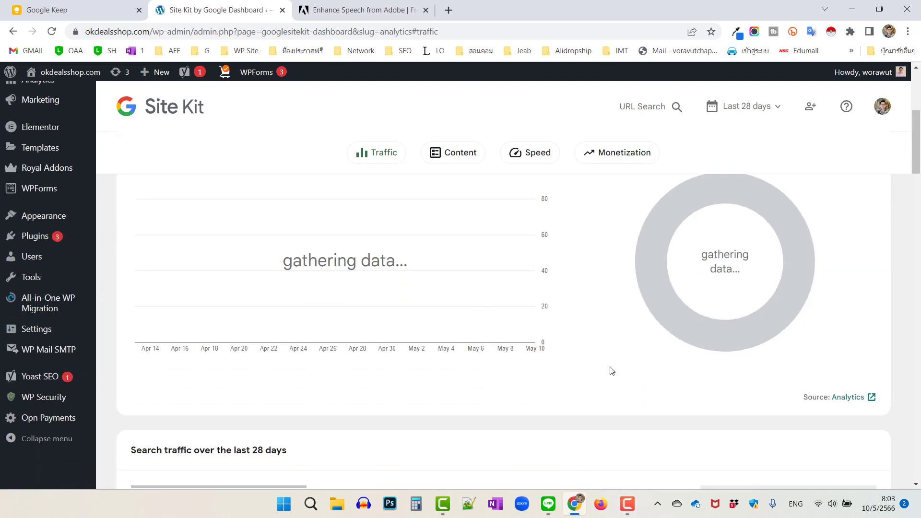
{"action": "scroll", "coordinate": [454, 290], "scroll_direction": "up", "scroll_amount": 3}
{"action": "scroll", "coordinate": [455, 290], "scroll_direction": "down", "scroll_amount": 1}
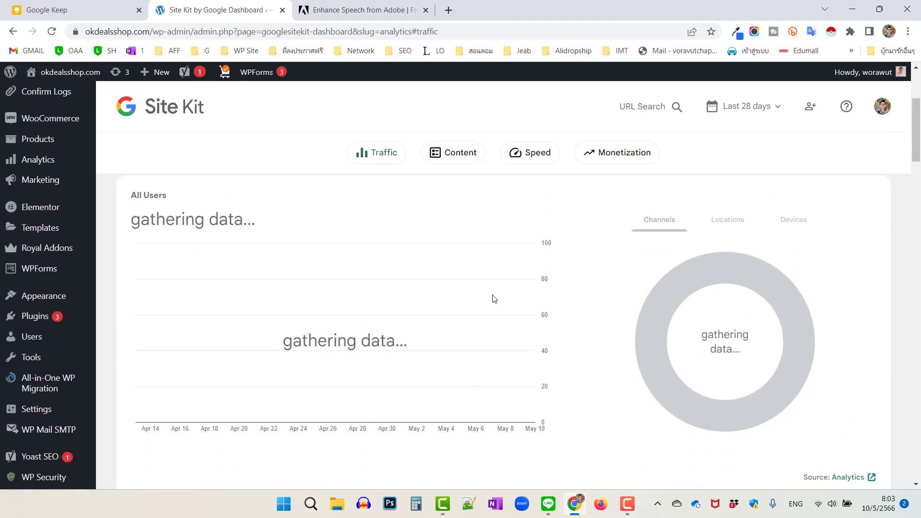
{"action": "scroll", "coordinate": [814, 436], "scroll_direction": "down", "scroll_amount": 1}
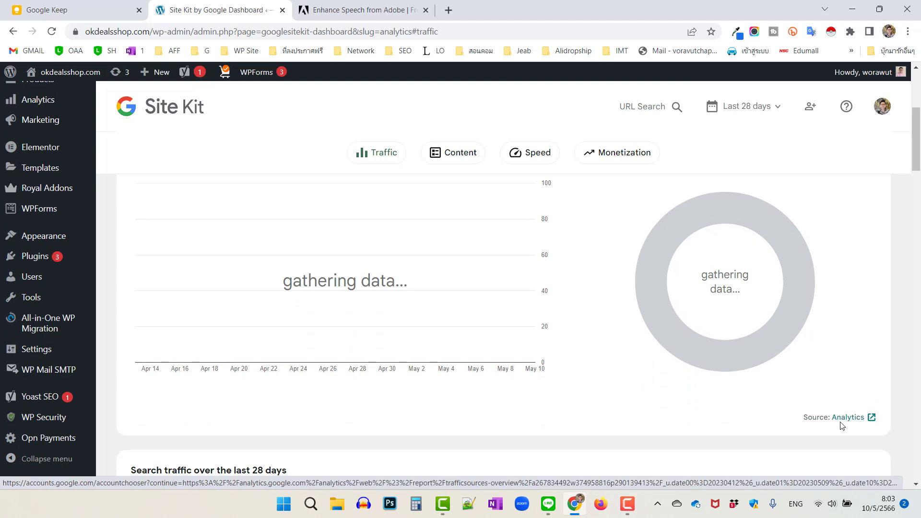
{"action": "right_click", "coordinate": [853, 418]}
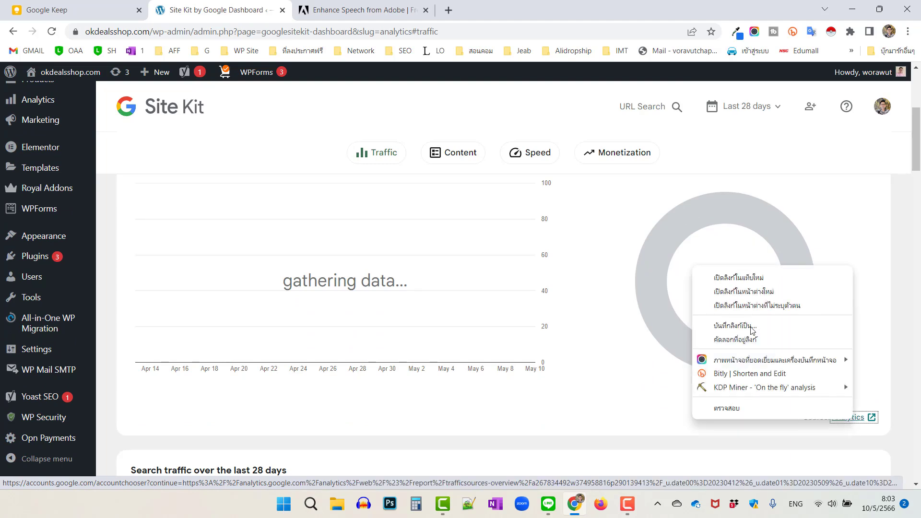
{"action": "left_click", "coordinate": [753, 279]}
{"action": "left_click", "coordinate": [378, 13]}
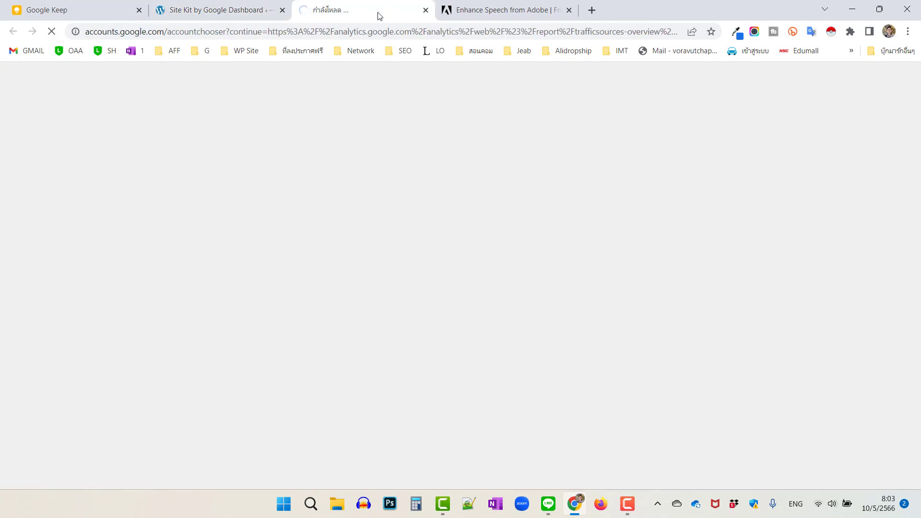